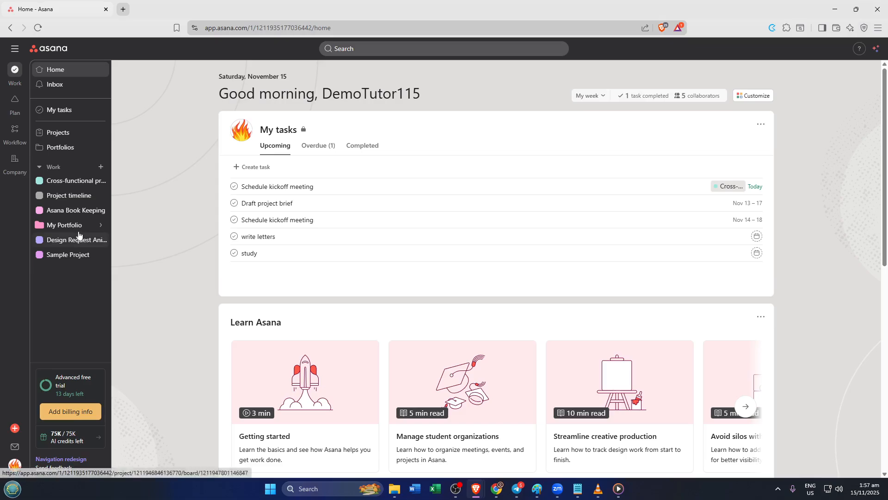
Open the Asana Book Keeping project and add a section named "Weekly", copying the heading from the Notepad list
{"action": "left_click", "coordinate": [76, 212]}
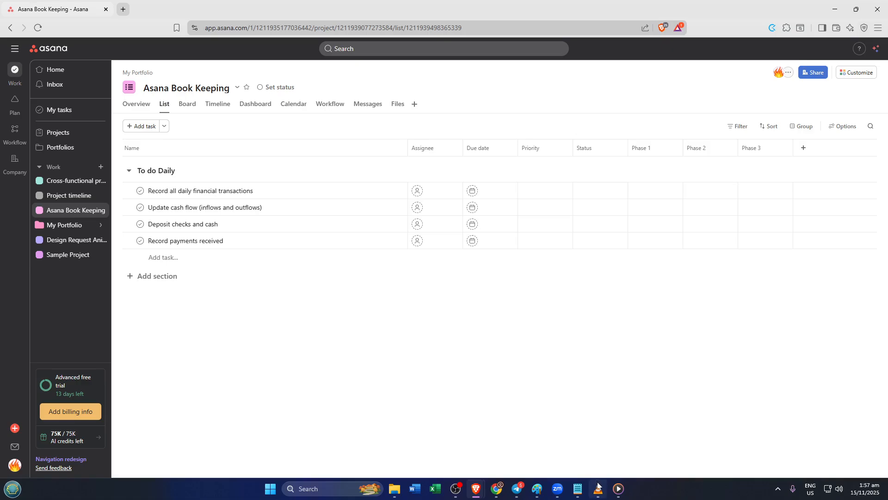
{"action": "mouse_move", "coordinate": [598, 485]}
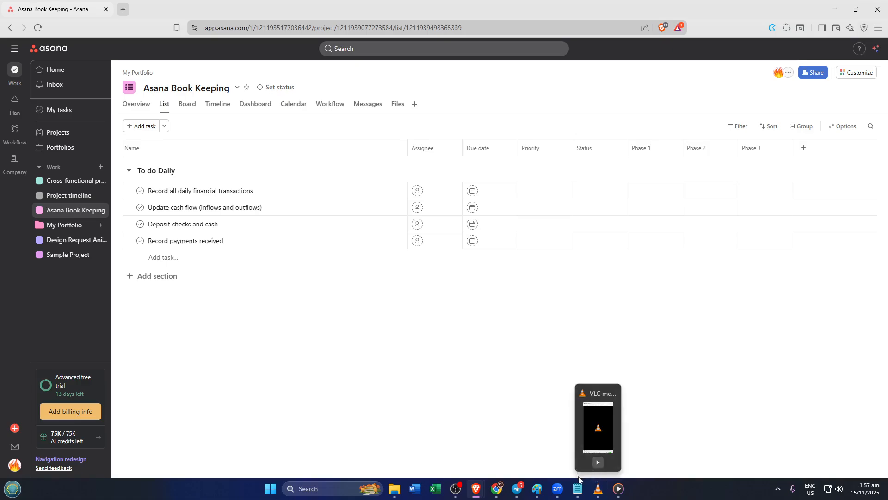
{"action": "left_click", "coordinate": [578, 488]}
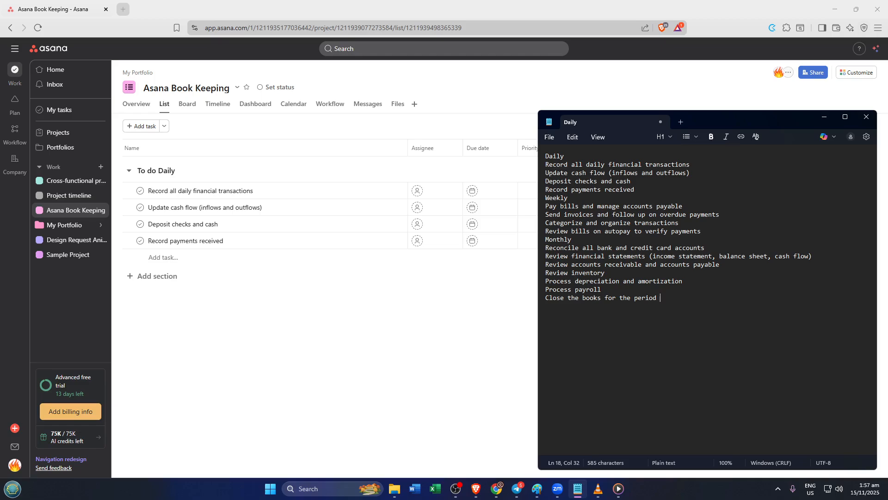
{"action": "double_click", "coordinate": [557, 197]}
{"action": "key", "text": "ctrl+c"}
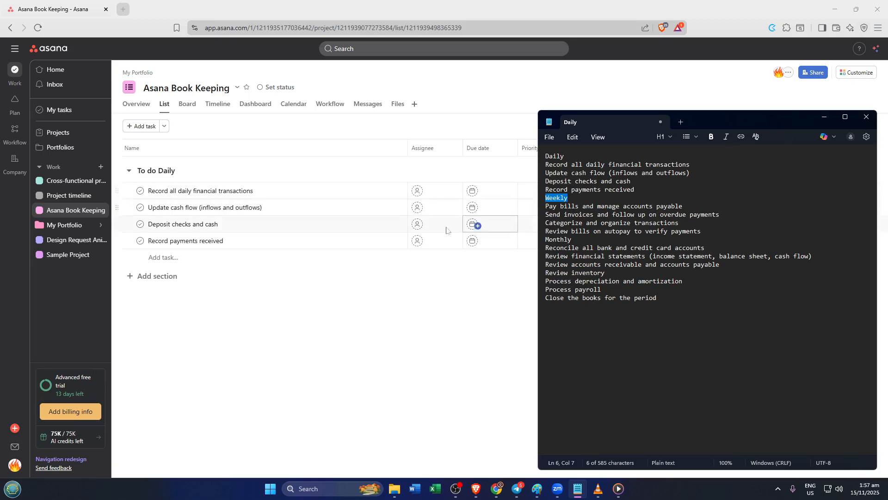
{"action": "left_click", "coordinate": [165, 277]}
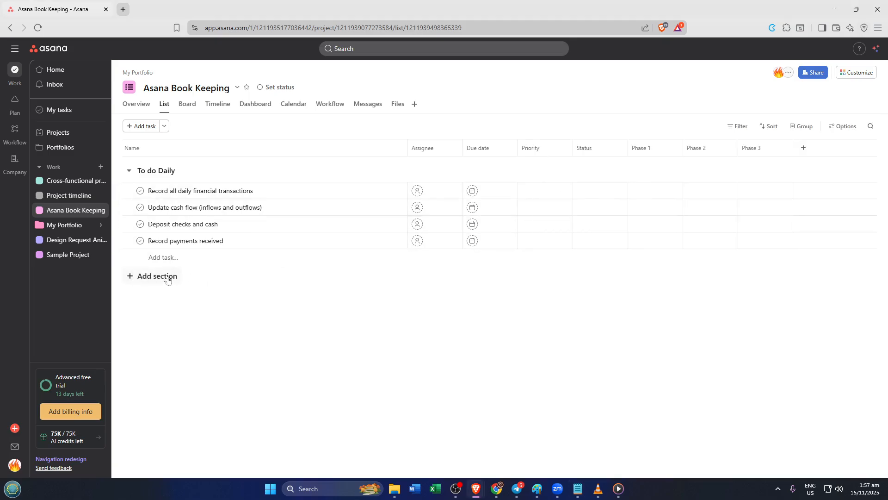
{"action": "key", "text": "ctrl+v"}
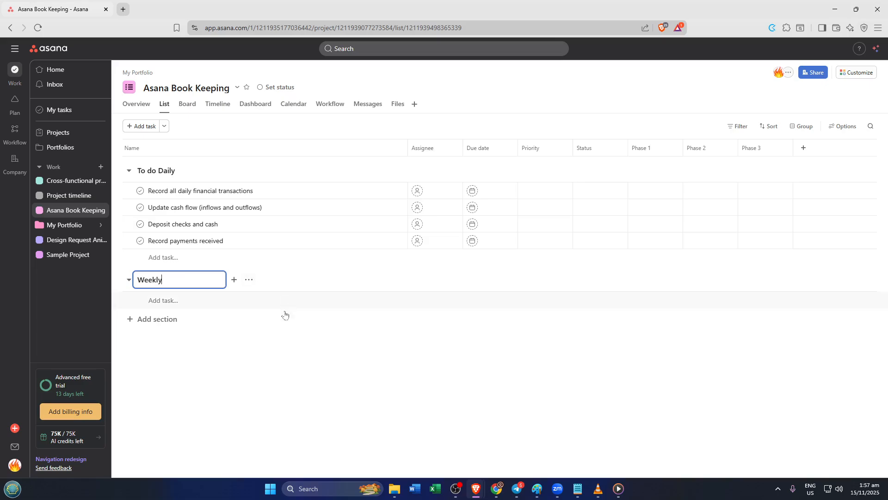
{"action": "left_click", "coordinate": [262, 334]}
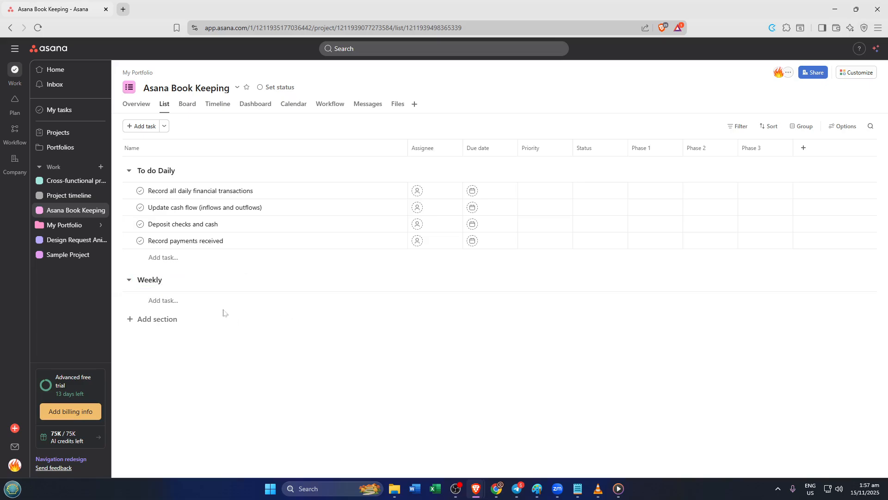
Copy "Pay bills and manage accounts payable" from the Notepad list into a new task in the Weekly section
{"action": "key", "text": "alt+Tab"}
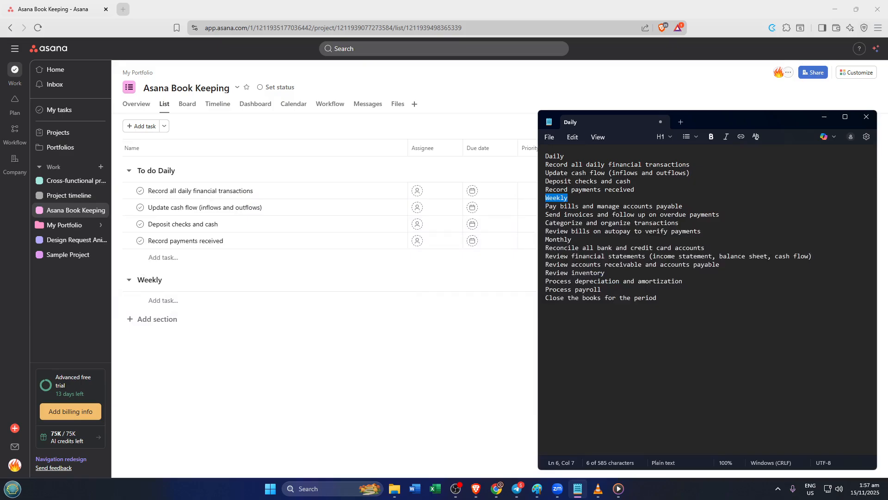
{"action": "left_click_drag", "start_coordinate": [684, 206], "coordinate": [509, 212]}
{"action": "left_click_drag", "start_coordinate": [509, 211], "coordinate": [547, 207]}
{"action": "key", "text": "ctrl+c"}
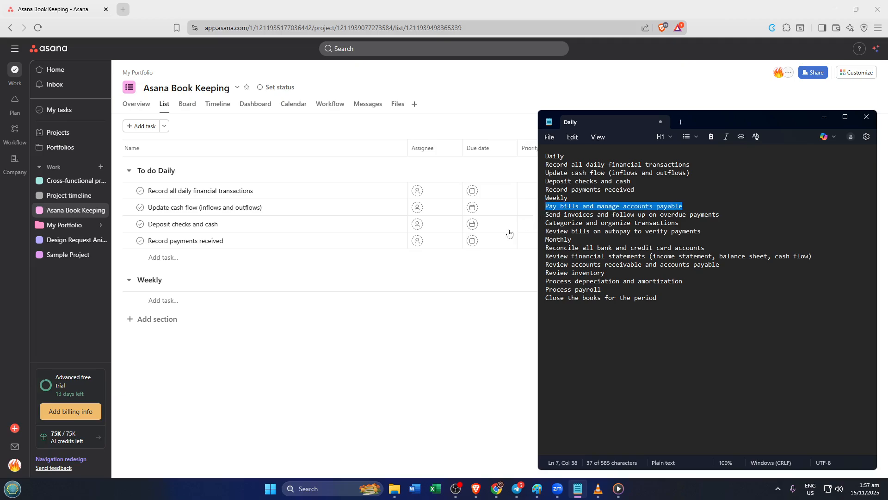
{"action": "left_click", "coordinate": [193, 301]}
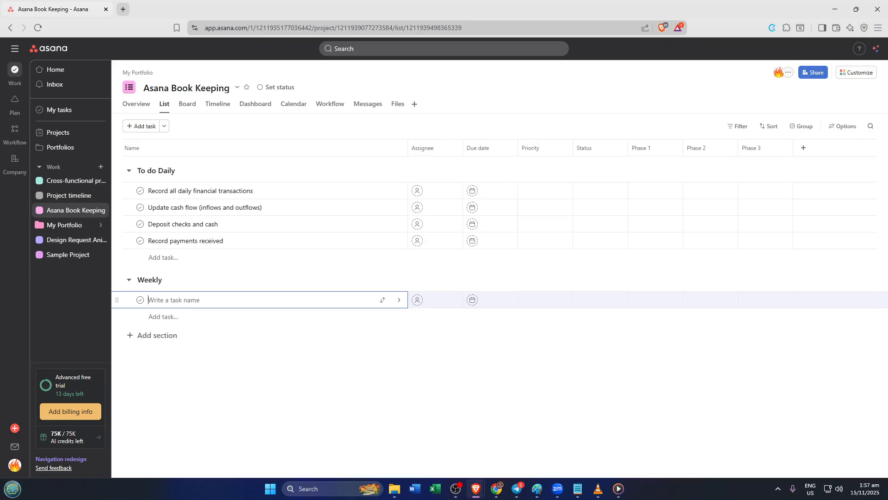
{"action": "key", "text": "ctrl+v"}
Add the Notepad line "Send invoices and follow up on overdue payments" as a task in the Weekly section
{"action": "key", "text": "alt+Tab"}
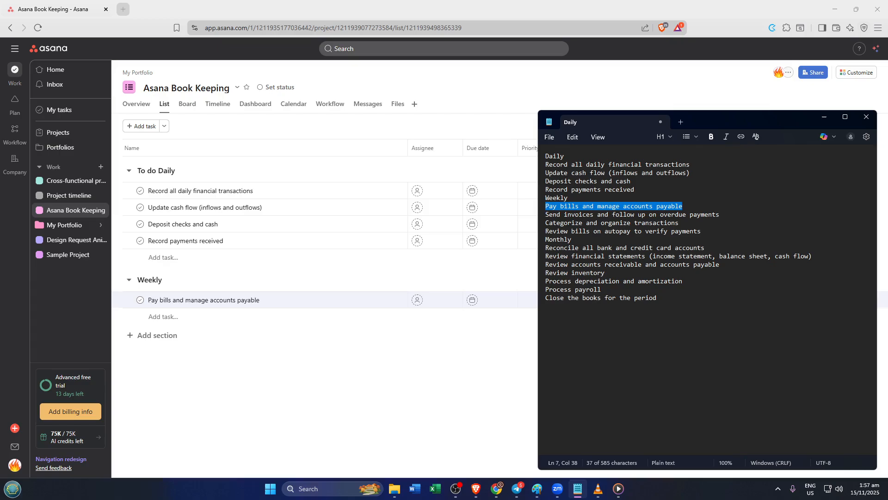
{"action": "left_click_drag", "start_coordinate": [720, 214], "coordinate": [549, 214]}
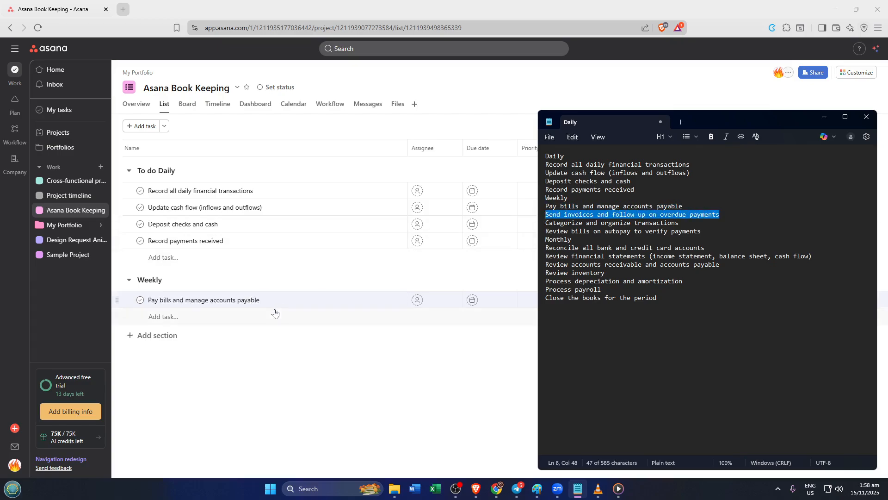
{"action": "left_click", "coordinate": [236, 325]}
{"action": "left_click", "coordinate": [235, 322]}
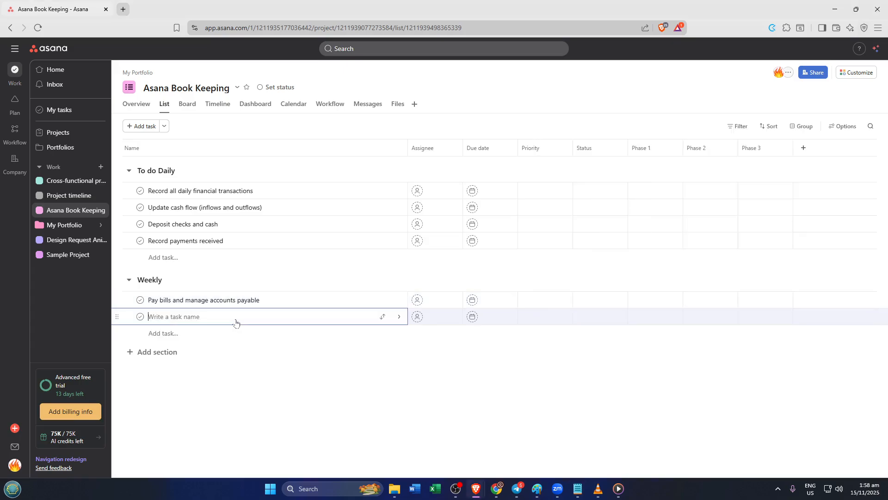
{"action": "type", "text": "Send invoices and follow up on overdue payments"}
Copy "Categorize and organize transactions" from the Notepad list into a new task in the Weekly section
{"action": "key", "text": "alt+Tab"}
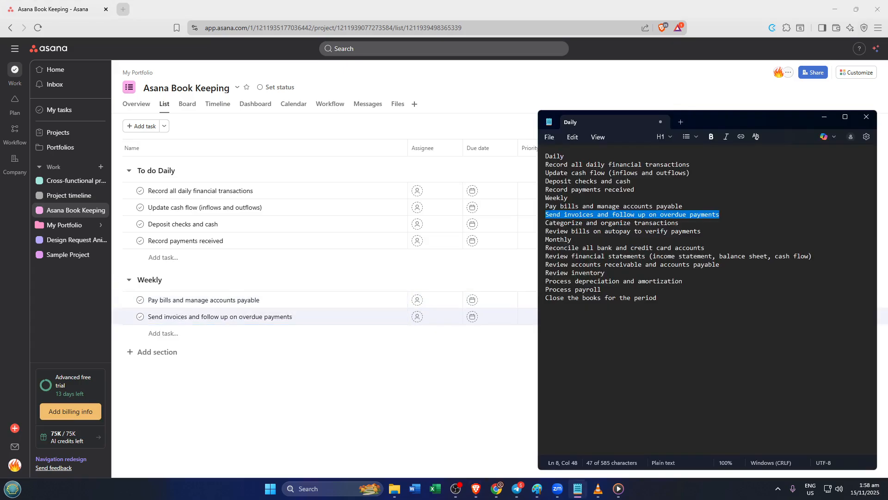
{"action": "left_click_drag", "start_coordinate": [680, 223], "coordinate": [532, 229]}
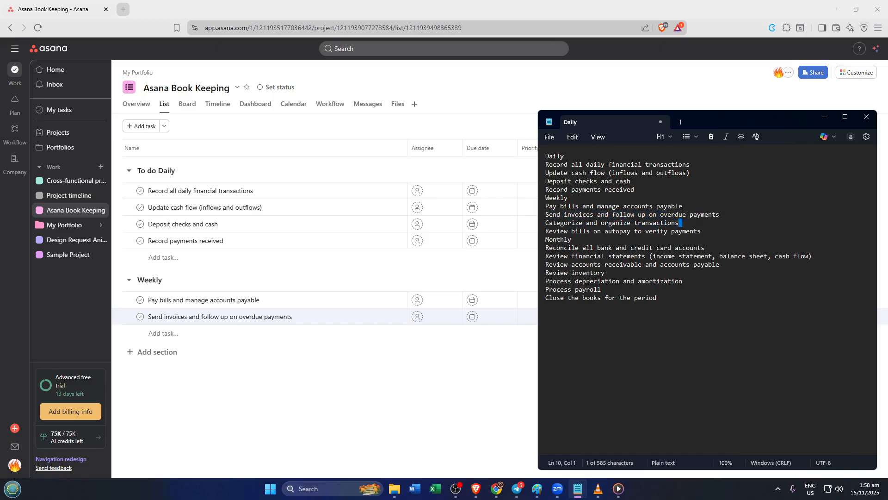
{"action": "left_click", "coordinate": [530, 229]}
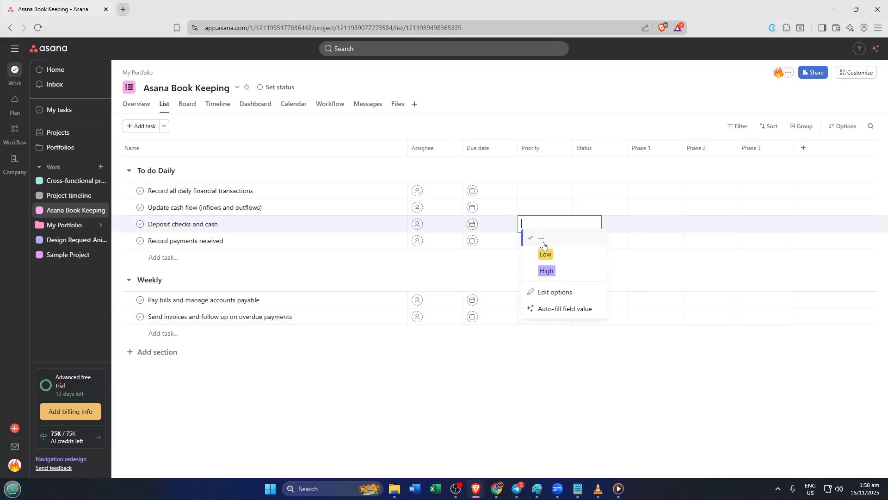
{"action": "key", "text": "alt+Tab"}
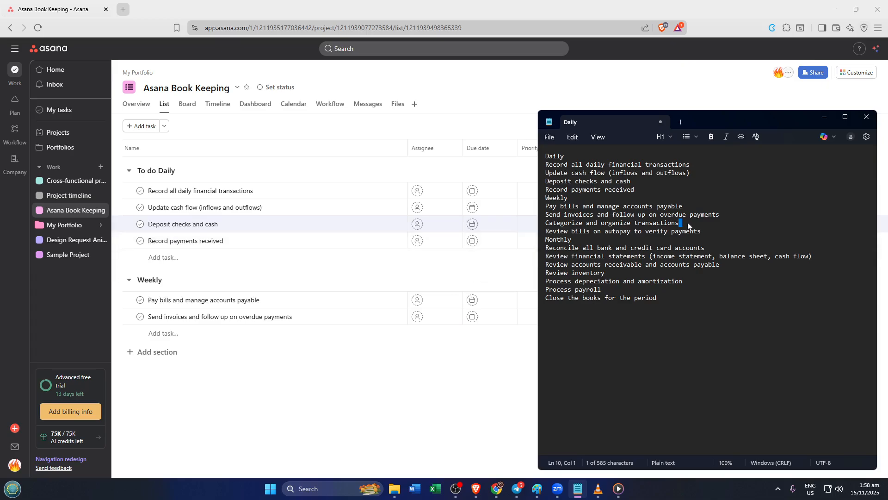
{"action": "key", "text": "Left"}
{"action": "left_click", "coordinate": [543, 224]}
{"action": "key", "text": "ctrl+c"}
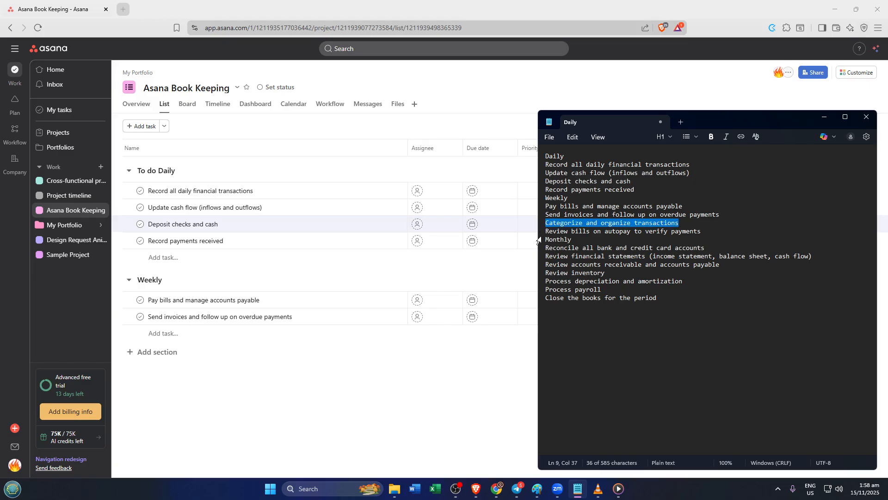
{"action": "left_click", "coordinate": [174, 339]}
{"action": "key", "text": "ctrl+v"}
Copy "Review bills on autopay to verify payments" from the Notepad list into a new task in the Weekly section
{"action": "key", "text": "alt+Tab"}
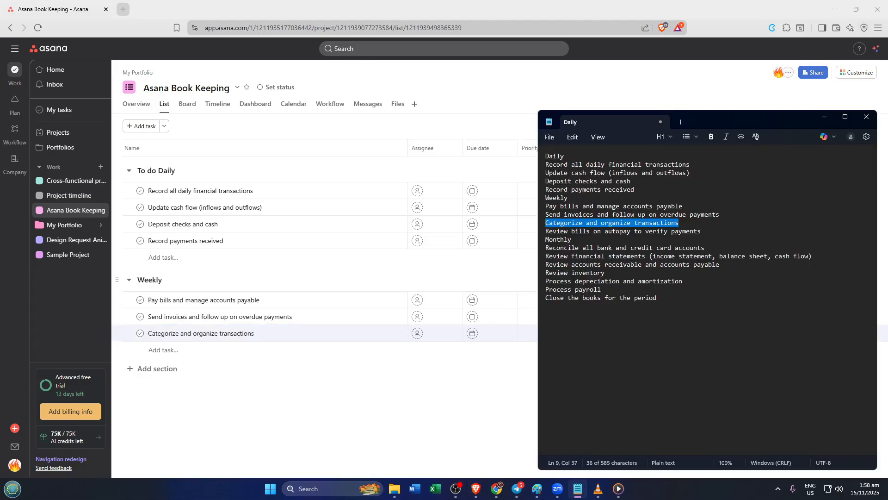
{"action": "left_click_drag", "start_coordinate": [708, 233], "coordinate": [546, 232]}
{"action": "key", "text": "ctrl+c"}
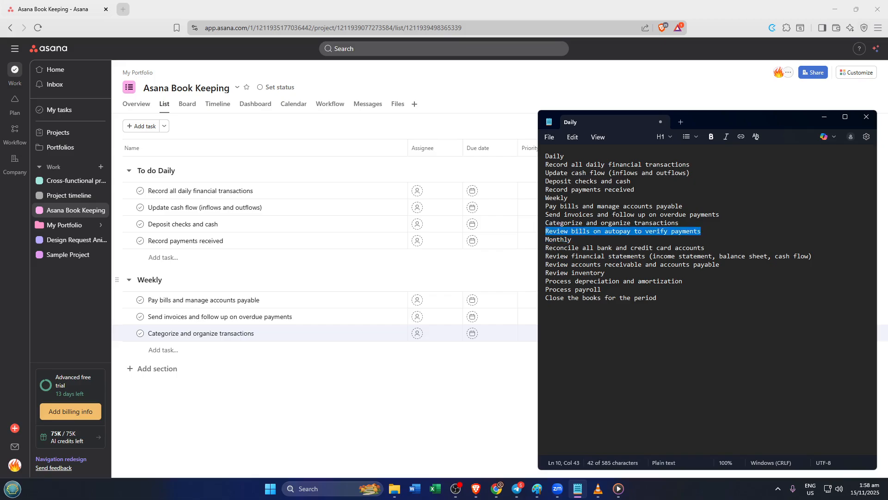
{"action": "left_click", "coordinate": [168, 350]}
{"action": "key", "text": "ctrl+v"}
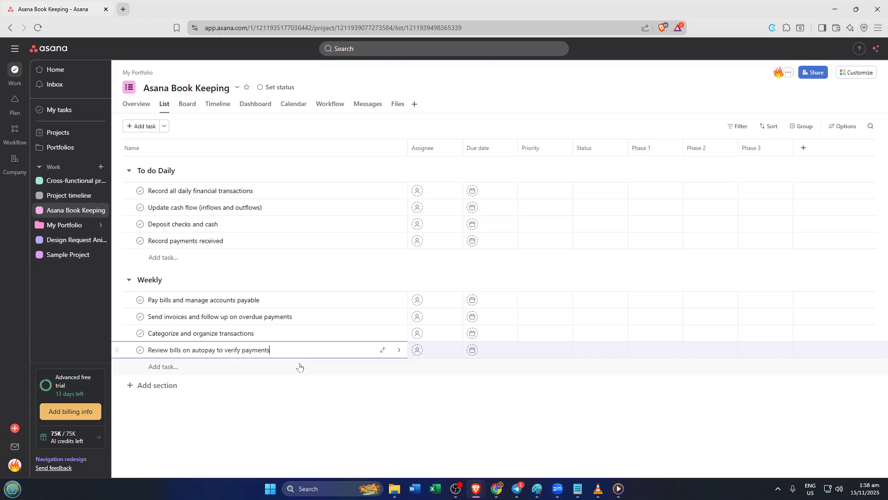
Add a section named "Monthly" below the Weekly tasks, copying the heading from the Notepad list
{"action": "key", "text": "alt+Tab"}
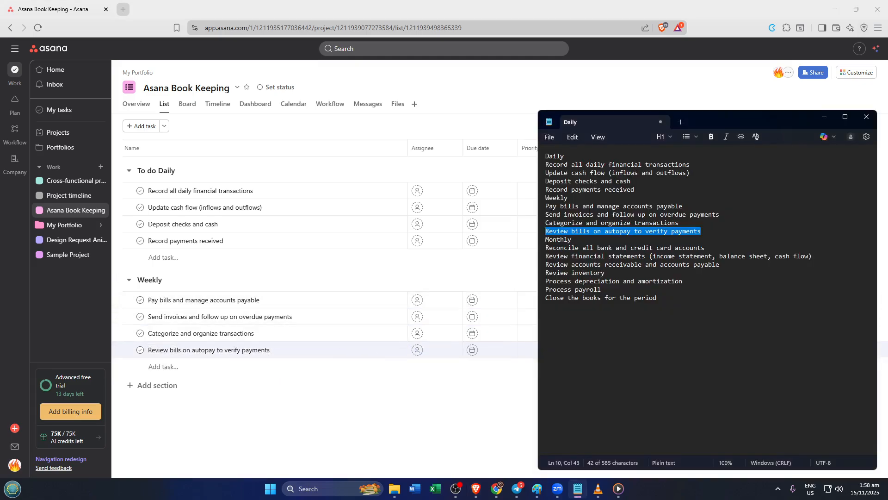
{"action": "key", "text": "Down"}
{"action": "key", "text": "Home"}
{"action": "key", "text": "shift+End"}
{"action": "key", "text": "ctrl+c"}
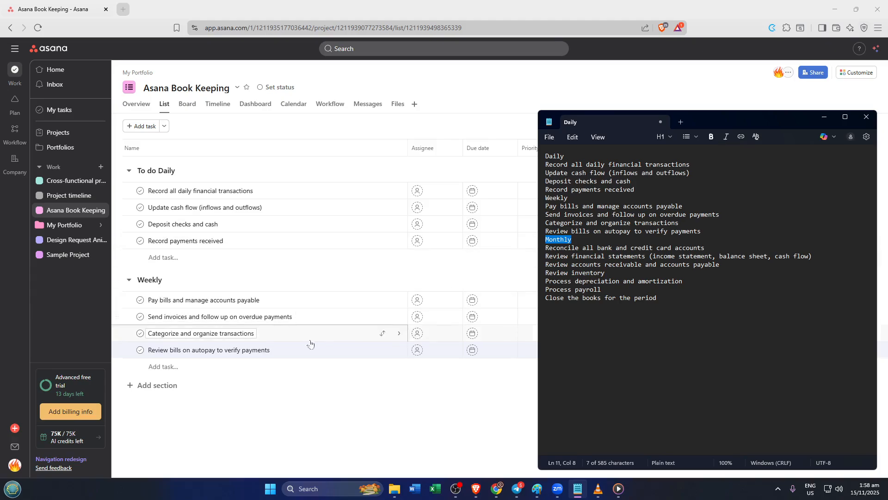
{"action": "left_click", "coordinate": [161, 388]}
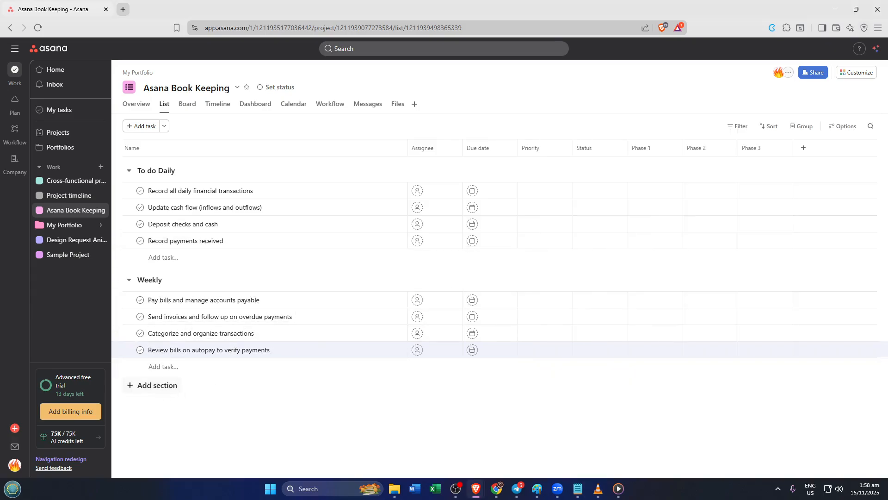
{"action": "key", "text": "ctrl+v"}
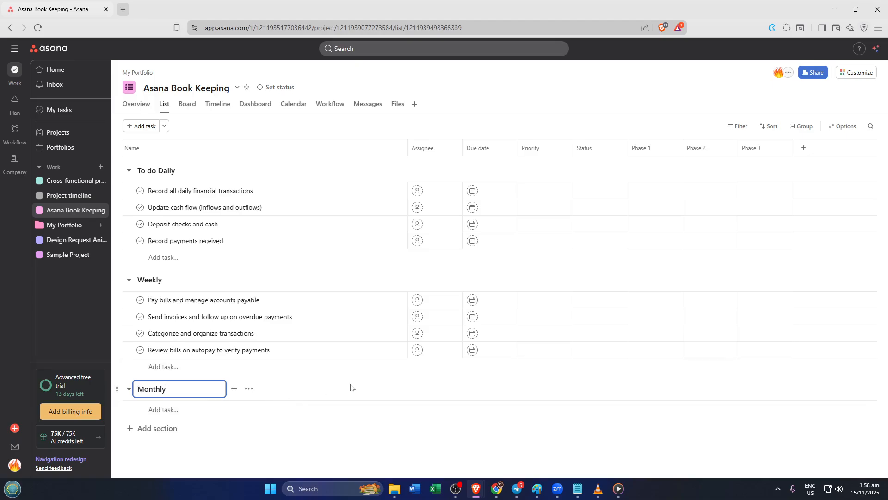
Copy "Reconcile all bank and credit card accounts" from the Notepad list into a new task in the Monthly section
{"action": "key", "text": "alt+Tab"}
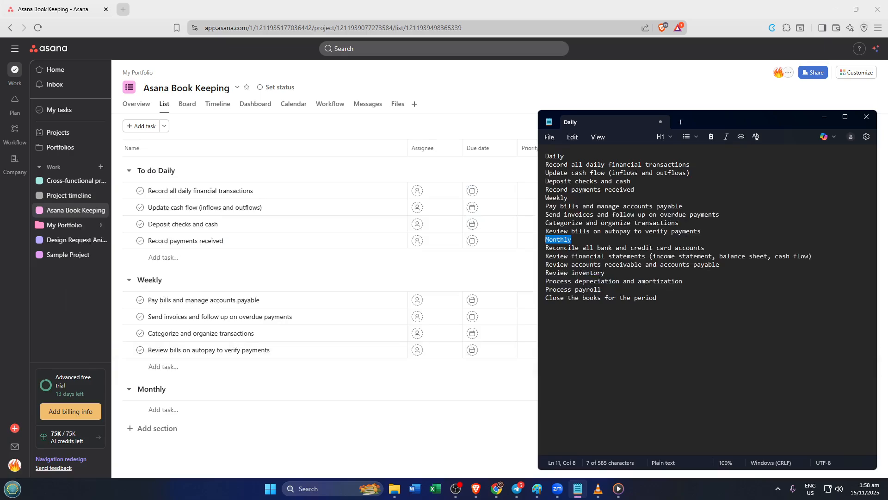
{"action": "key", "text": "Down"}
{"action": "key", "text": "Home"}
{"action": "key", "text": "shift+End"}
{"action": "key", "text": "ctrl+c"}
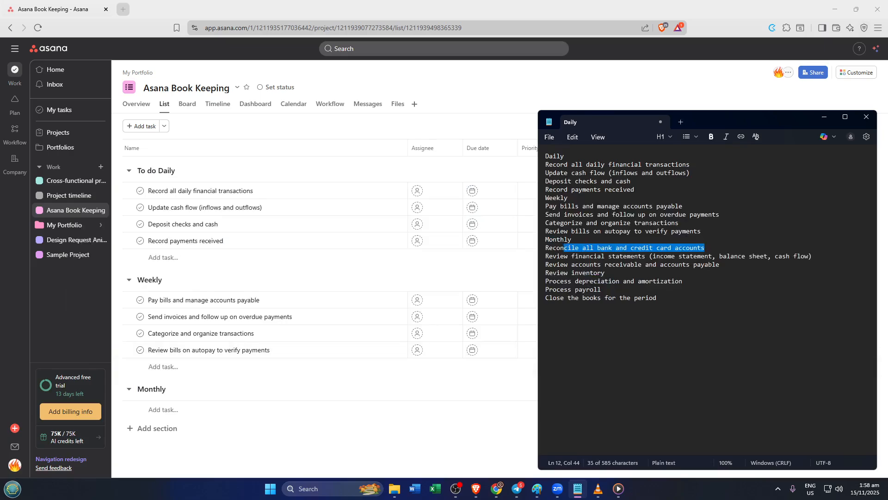
{"action": "left_click", "coordinate": [200, 410]}
{"action": "key", "text": "ctrl+v"}
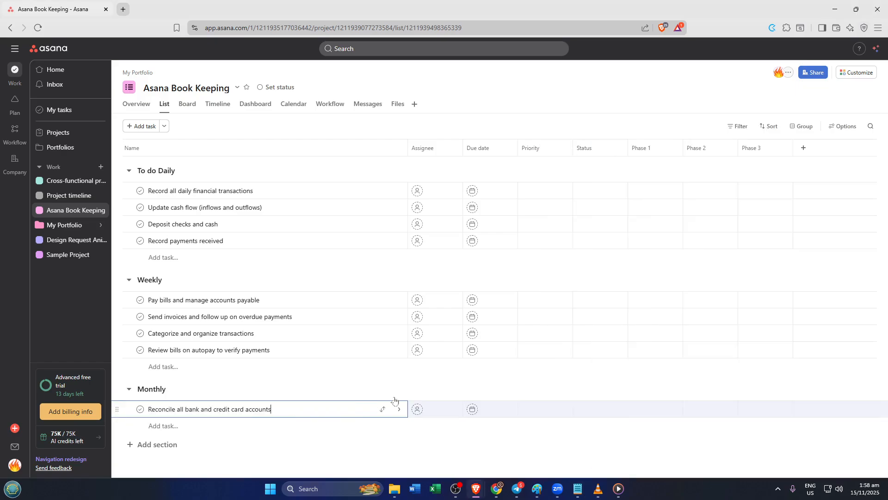
Copy "Review financial statements (income statement, balance sheet, cash flow)" from the Notepad list into a new Monthly task
{"action": "key", "text": "alt+Tab"}
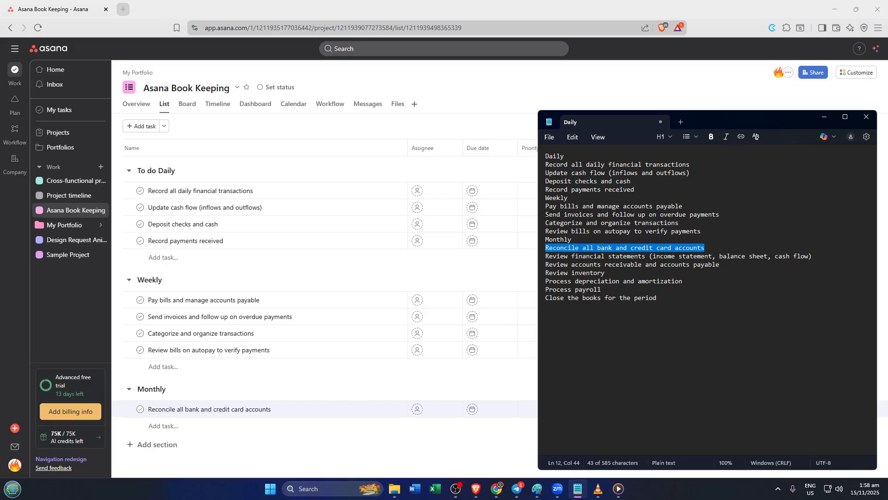
{"action": "left_click_drag", "start_coordinate": [815, 257], "coordinate": [541, 260]}
{"action": "key", "text": "ctrl+c"}
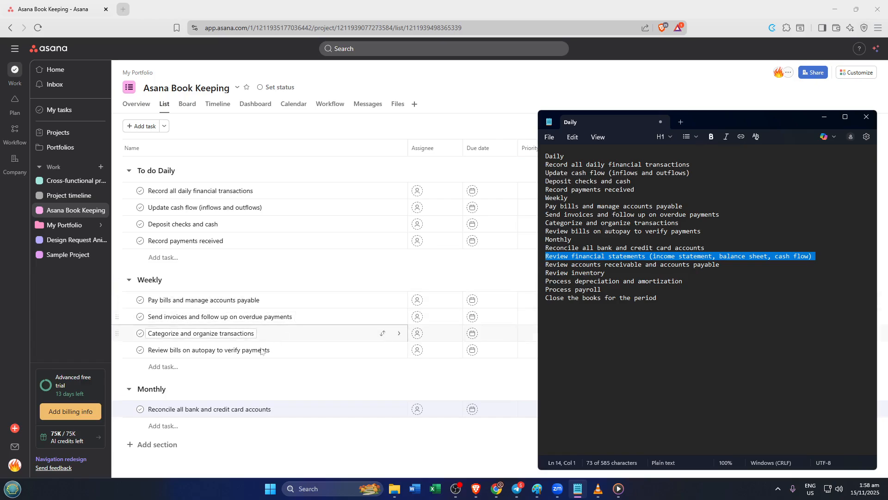
{"action": "left_click", "coordinate": [152, 426]}
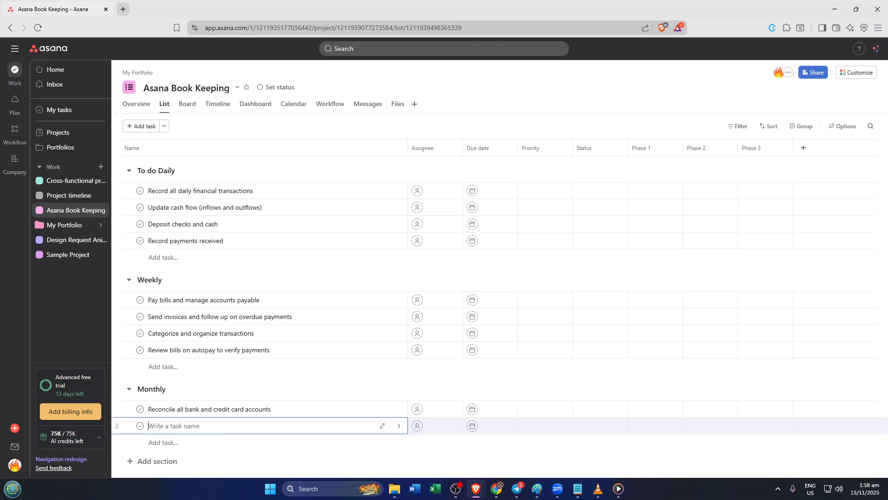
{"action": "key", "text": "ctrl+v"}
Copy "Review accounts receivable and accounts payable" from the Notepad list into a new task in the Monthly section
{"action": "key", "text": "alt+Tab"}
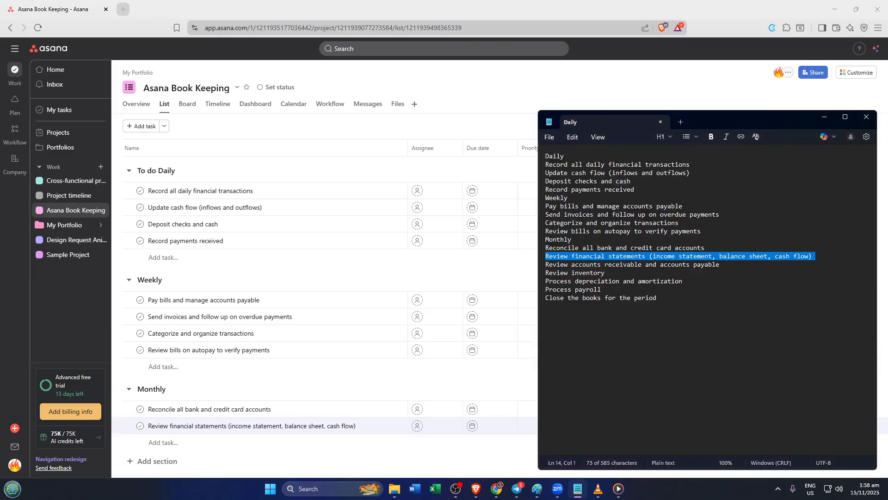
{"action": "left_click_drag", "start_coordinate": [722, 265], "coordinate": [546, 264]}
{"action": "key", "text": "ctrl+c"}
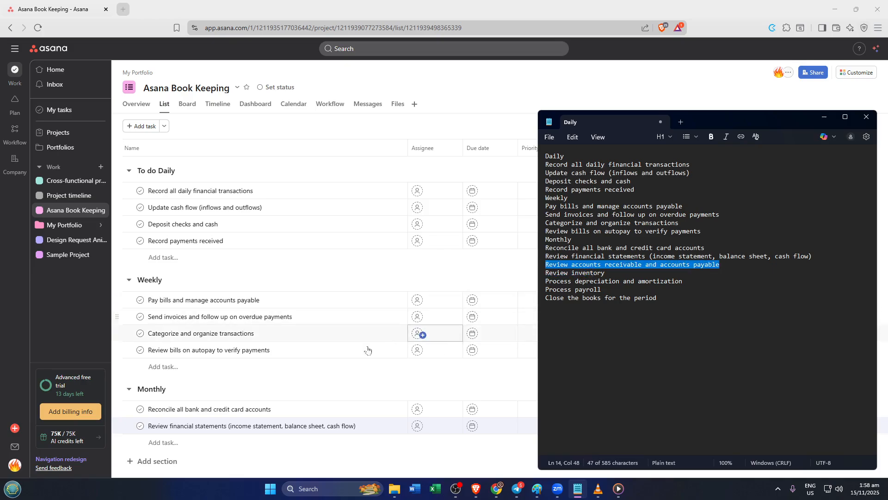
{"action": "left_click", "coordinate": [358, 425]}
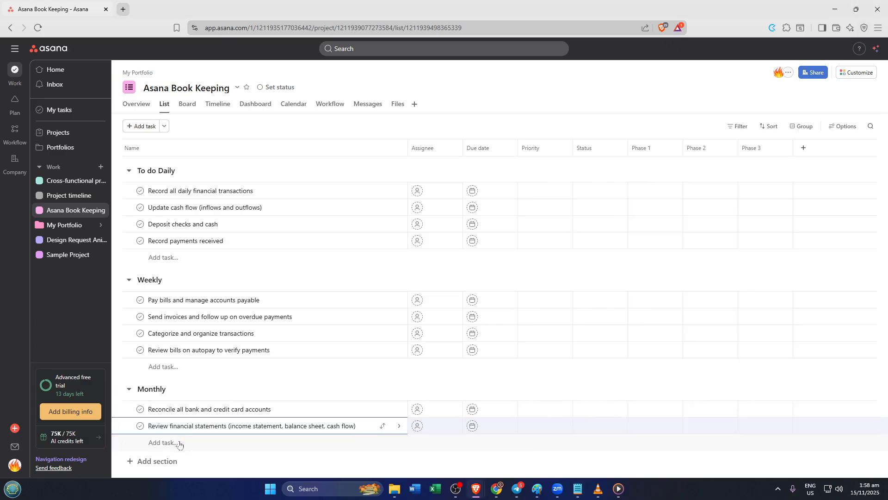
{"action": "left_click", "coordinate": [180, 442]}
{"action": "key", "text": "ctrl+v"}
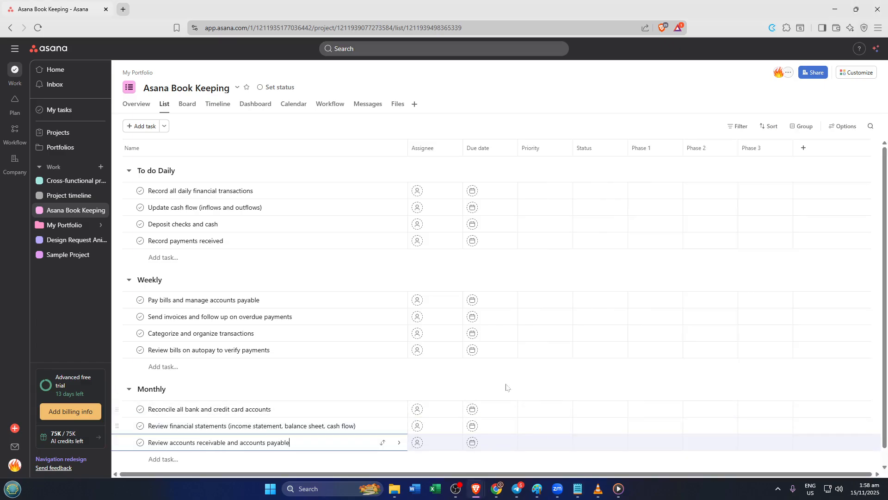
Copy "Review inventory" from the Notepad list into a new task in the Monthly section
{"action": "key", "text": "alt+Tab"}
{"action": "left_click", "coordinate": [642, 280]}
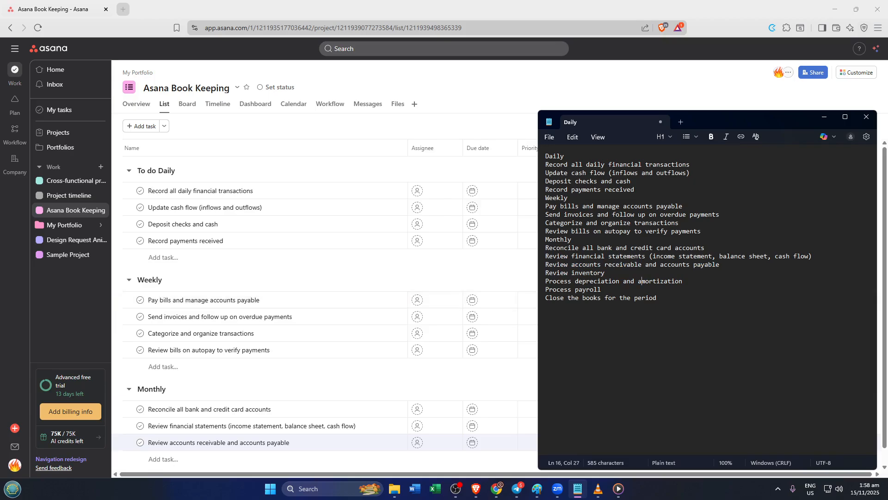
{"action": "left_click_drag", "start_coordinate": [609, 280], "coordinate": [586, 273]}
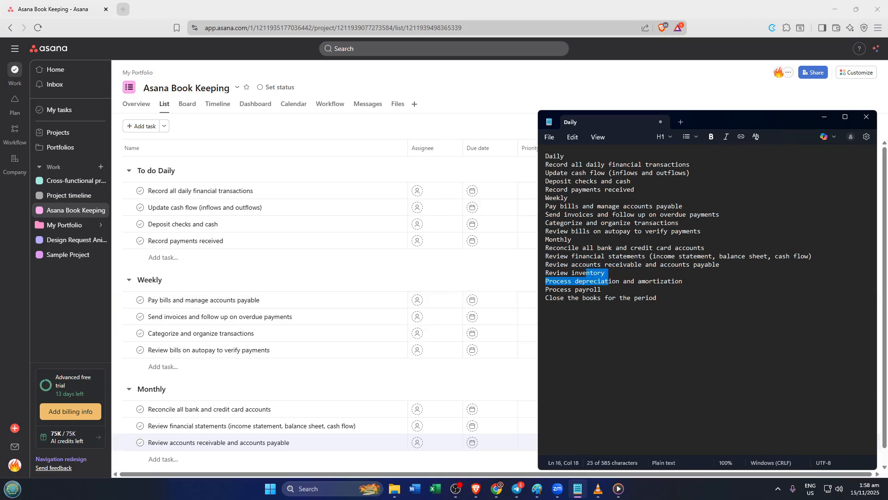
{"action": "left_click", "coordinate": [610, 274]}
{"action": "left_click_drag", "start_coordinate": [605, 272], "coordinate": [545, 272]}
{"action": "key", "text": "ctrl+c"}
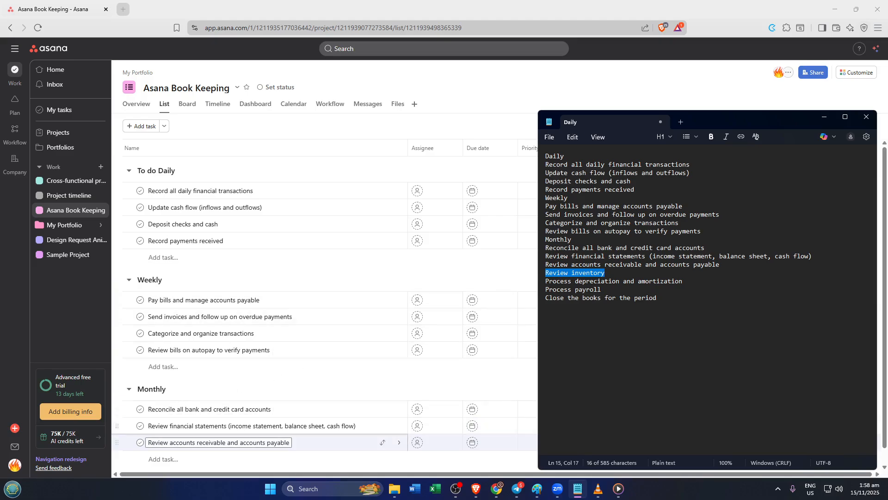
{"action": "scroll", "coordinate": [227, 377], "scroll_direction": "down", "scroll_amount": 1}
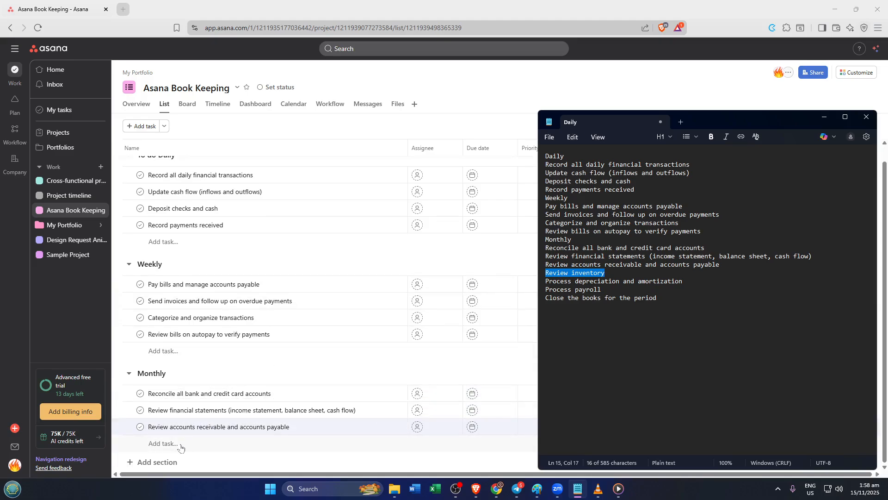
{"action": "left_click", "coordinate": [196, 443]}
{"action": "key", "text": "ctrl+v"}
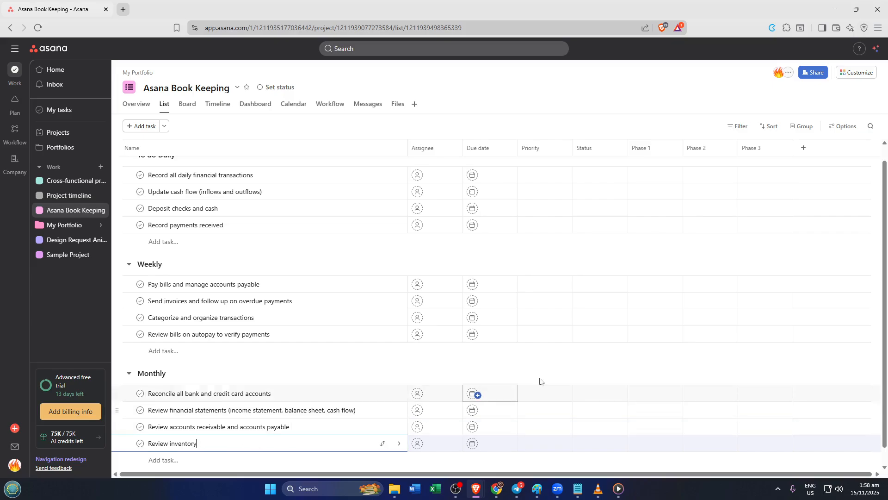
Copy "Process depreciation and amortization" from the Notepad list into a new task in the Monthly section
{"action": "key", "text": "alt+Tab"}
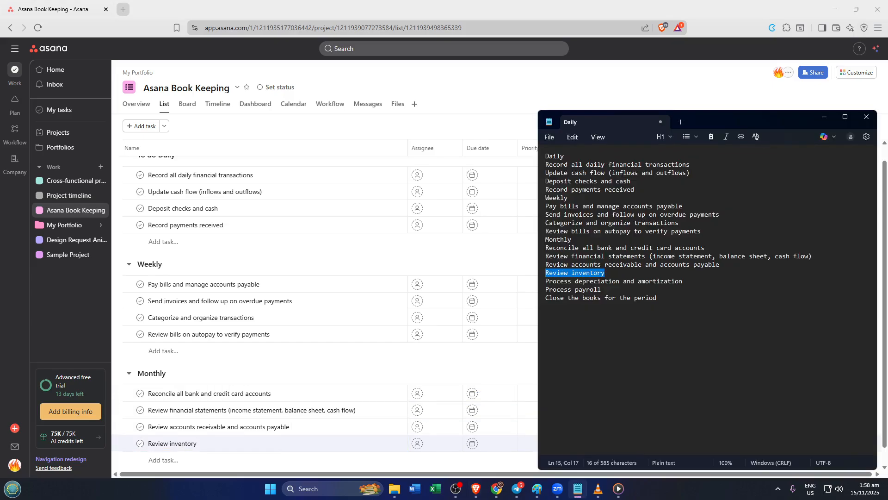
{"action": "left_click_drag", "start_coordinate": [685, 281], "coordinate": [545, 282]}
{"action": "key", "text": "ctrl+c"}
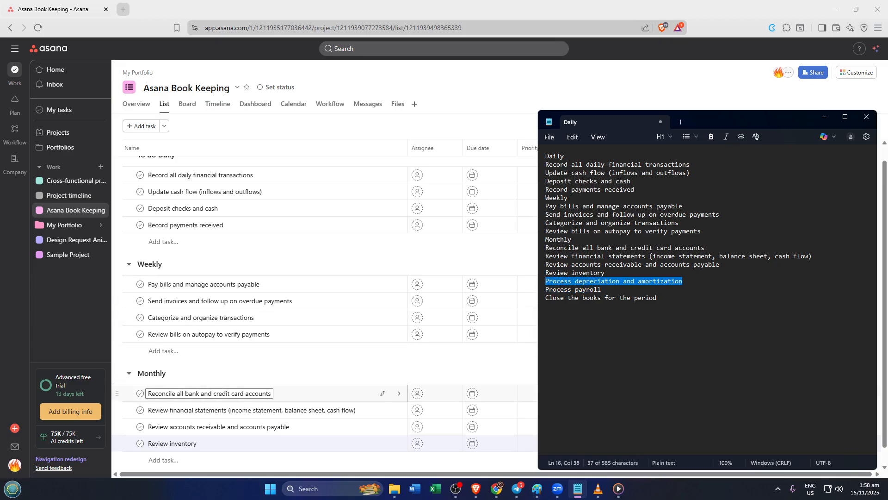
{"action": "scroll", "coordinate": [224, 407], "scroll_direction": "down", "scroll_amount": 1}
{"action": "left_click", "coordinate": [186, 444]}
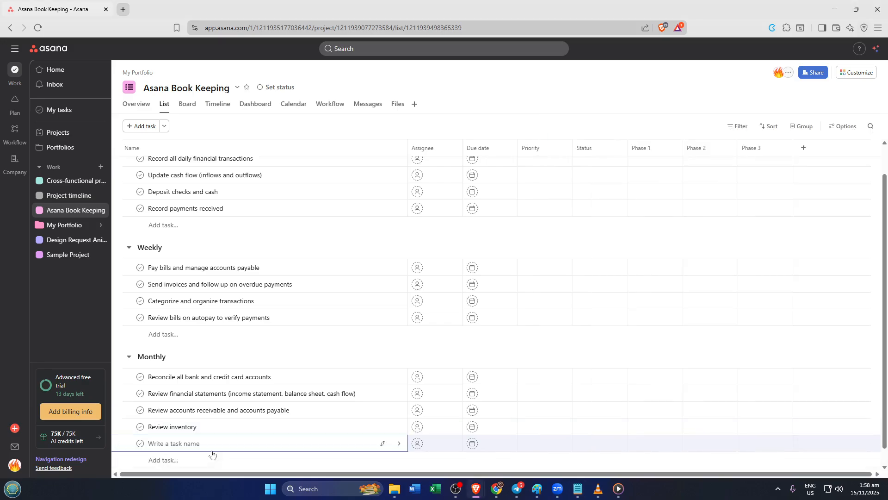
{"action": "key", "text": "ctrl+v"}
Copy "Process payroll" from the Notepad list into a new task in the Monthly section
{"action": "key", "text": "alt+Tab"}
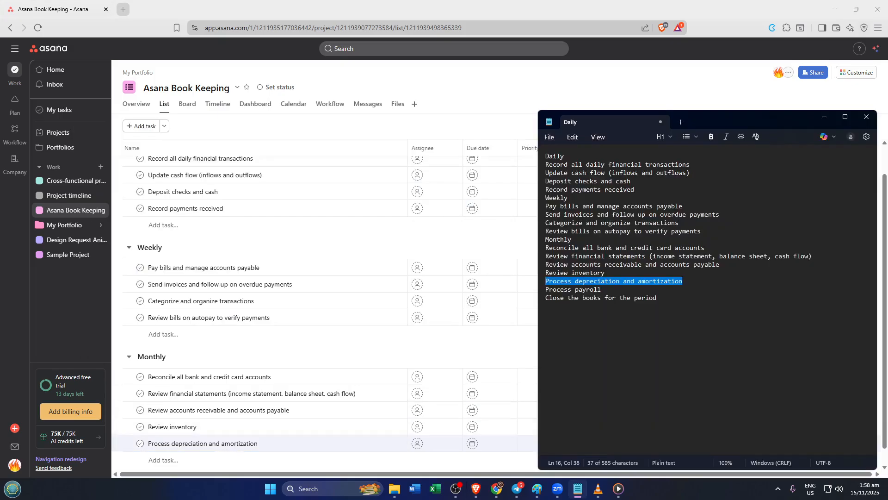
{"action": "key", "text": "Down"}
{"action": "key", "text": "shift+Left"}
{"action": "key", "text": "shift+Left"}
{"action": "key", "text": "shift+Left"}
{"action": "key", "text": "shift+Left"}
{"action": "key", "text": "shift+Left"}
{"action": "key", "text": "shift+Left"}
{"action": "key", "text": "shift+Left"}
{"action": "key", "text": "shift+Left"}
{"action": "key", "text": "shift+Left"}
{"action": "key", "text": "shift+Left"}
{"action": "key", "text": "shift+Left"}
{"action": "key", "text": "shift+Left"}
{"action": "key", "text": "shift+Left"}
{"action": "key", "text": "shift+Left"}
{"action": "key", "text": "shift+Left"}
{"action": "key", "text": "ctrl+c"}
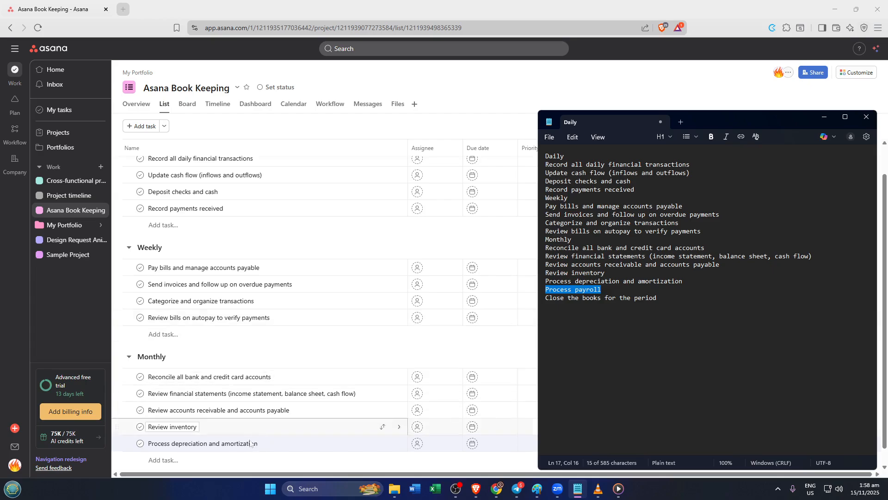
{"action": "key", "text": "alt+Tab"}
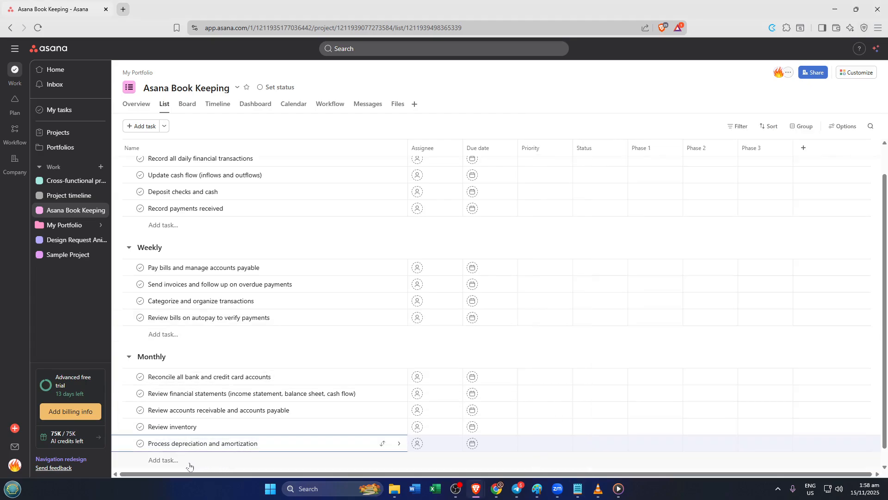
{"action": "key", "text": "Return"}
{"action": "key", "text": "ctrl+v"}
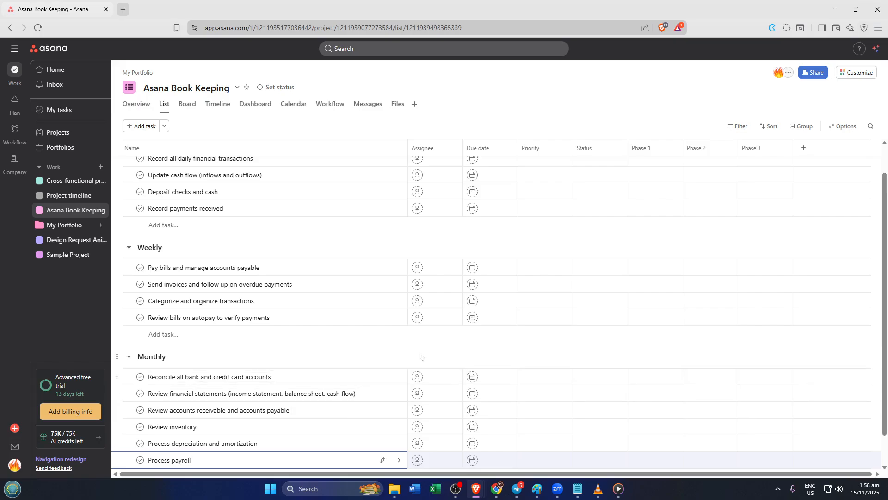
Copy "Close the books for the period" from the Notepad list into a new task at the end of the Monthly section
{"action": "scroll", "coordinate": [283, 448], "scroll_direction": "down", "scroll_amount": 1}
{"action": "key", "text": "alt+Tab"}
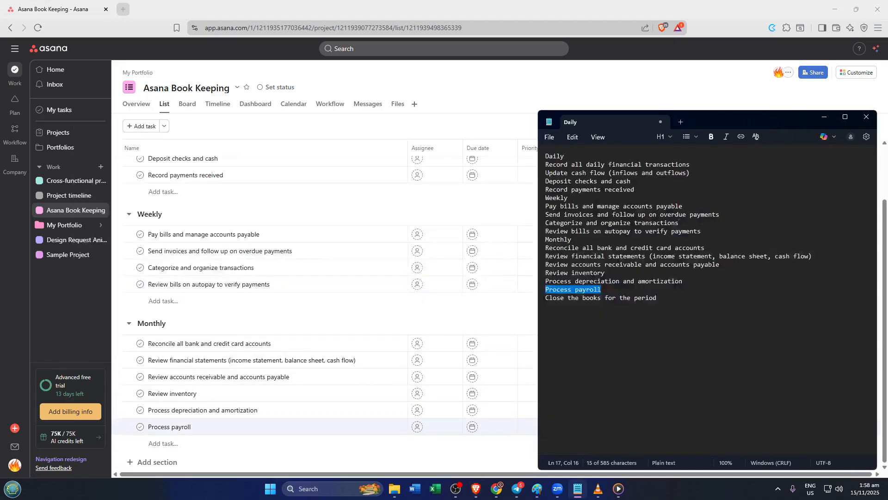
{"action": "key", "text": "Down"}
{"action": "key", "text": "Home"}
{"action": "key", "text": "shift+End"}
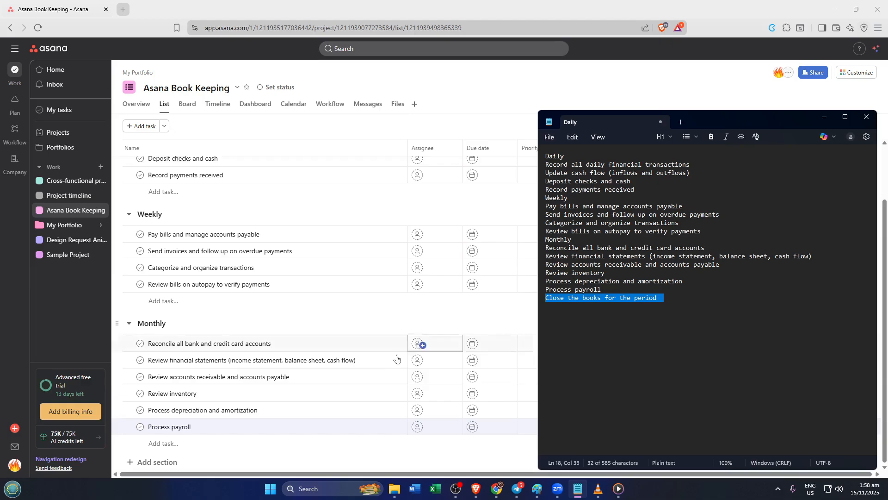
{"action": "key", "text": "ctrl+c"}
{"action": "key", "text": "alt+Tab"}
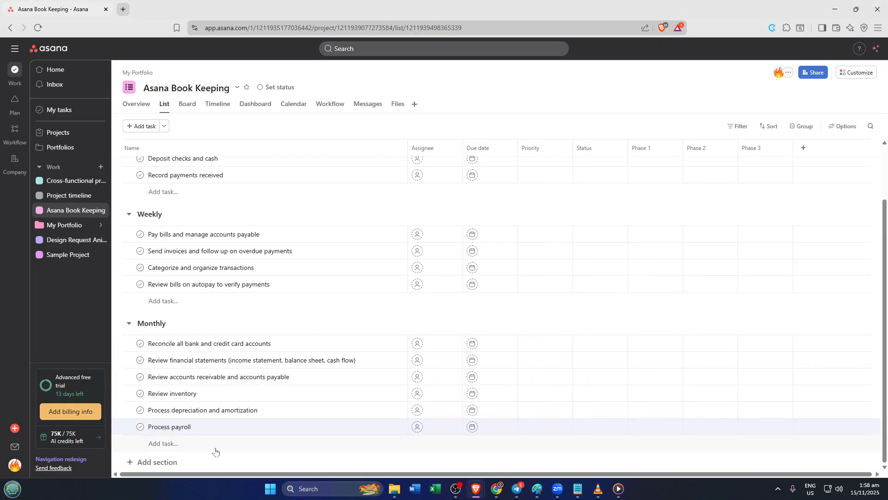
{"action": "left_click", "coordinate": [215, 451]}
{"action": "key", "text": "ctrl+v"}
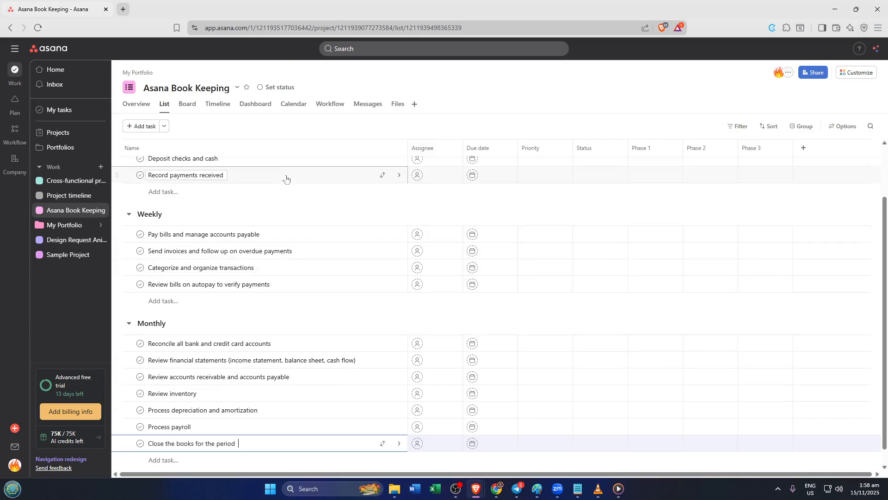
Switch the project to the Board view, check the section columns and open the "Record all daily financial transactions" task details
{"action": "scroll", "coordinate": [325, 222], "scroll_direction": "up", "scroll_amount": 2}
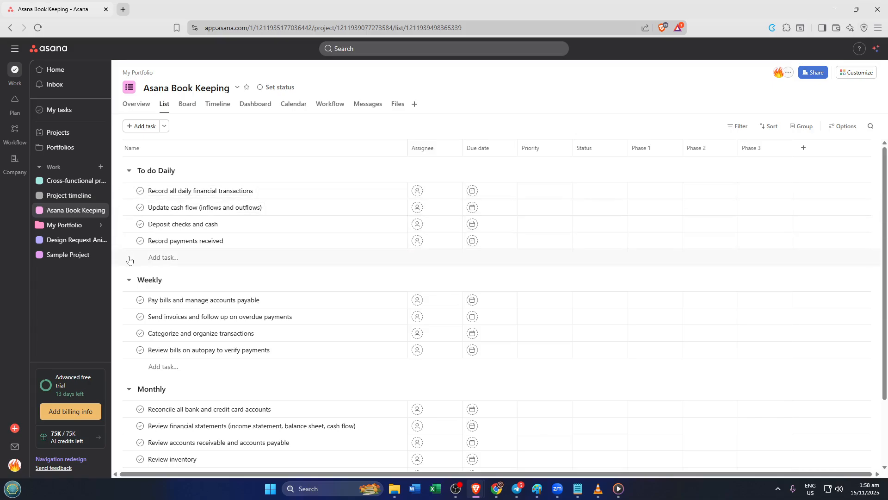
{"action": "left_click", "coordinate": [222, 198]}
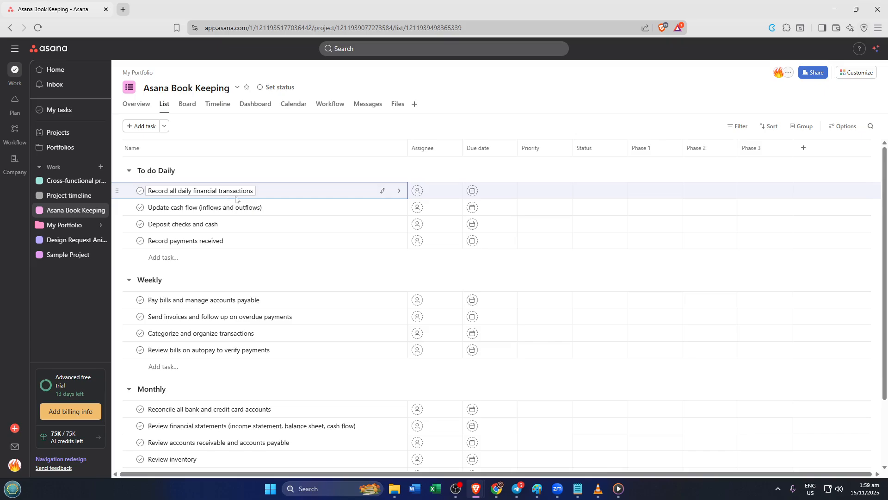
{"action": "left_click", "coordinate": [138, 104]}
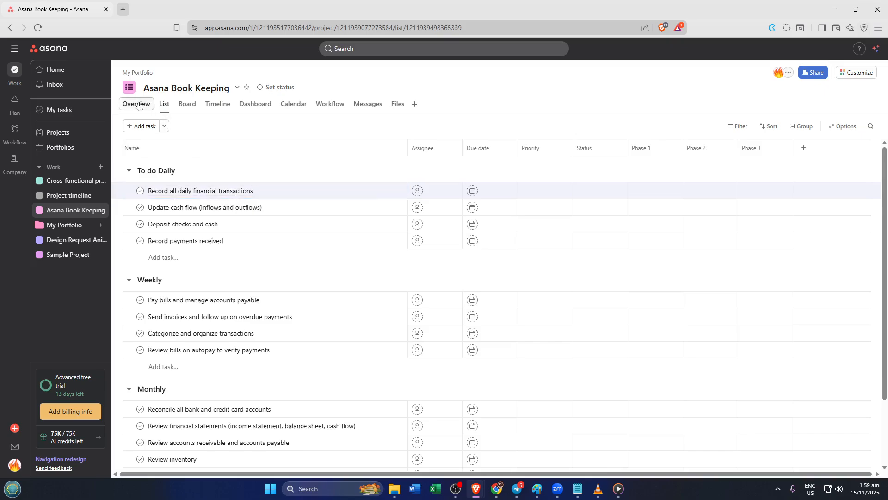
{"action": "left_click", "coordinate": [187, 104]}
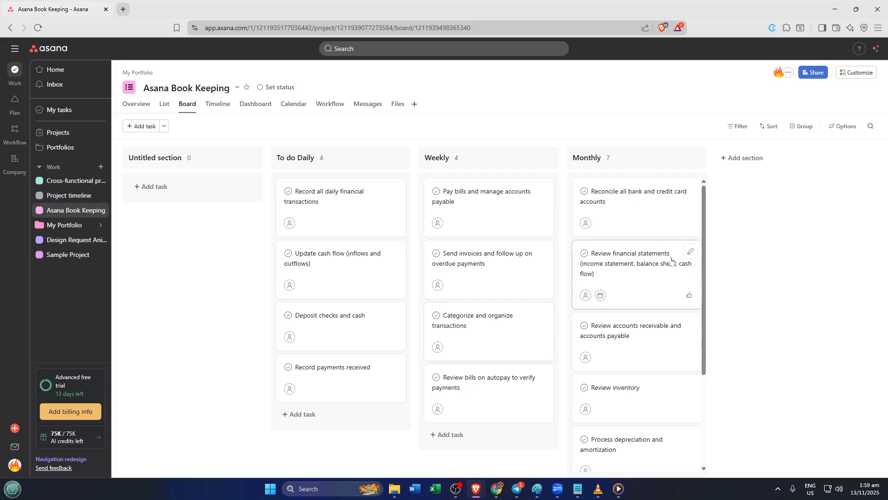
{"action": "scroll", "coordinate": [668, 268], "scroll_direction": "down", "scroll_amount": 3}
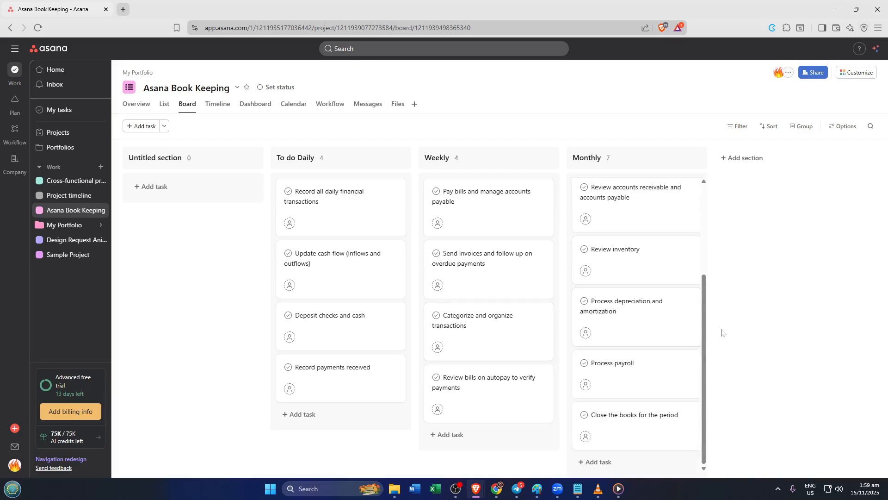
{"action": "left_click", "coordinate": [338, 206]}
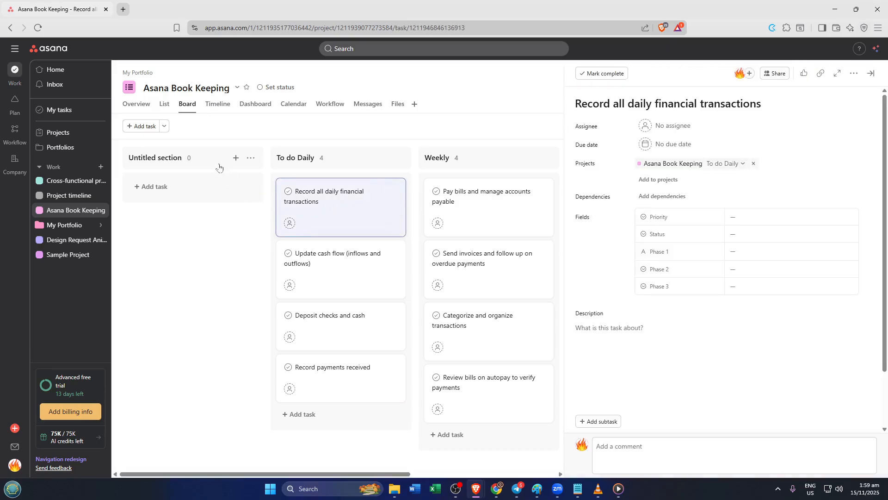
Delete the empty "Untitled section" from the board, with the option to keep its tasks
{"action": "left_click", "coordinate": [252, 156]}
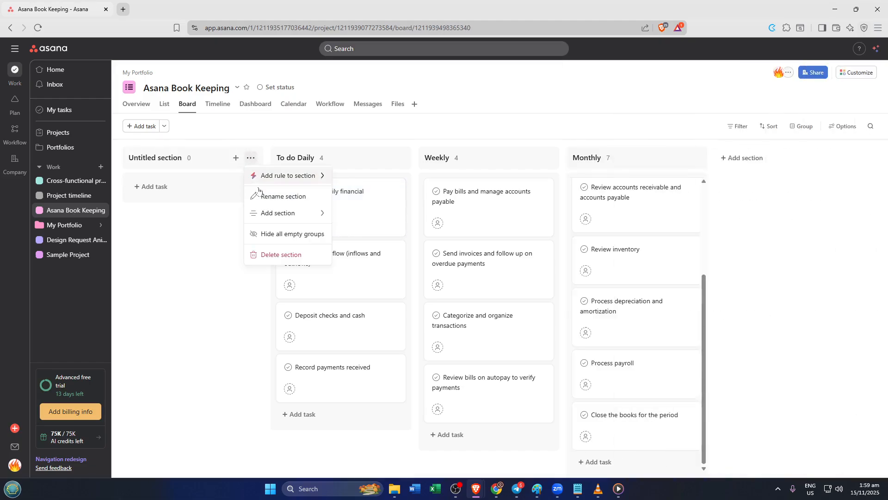
{"action": "left_click", "coordinate": [271, 258]}
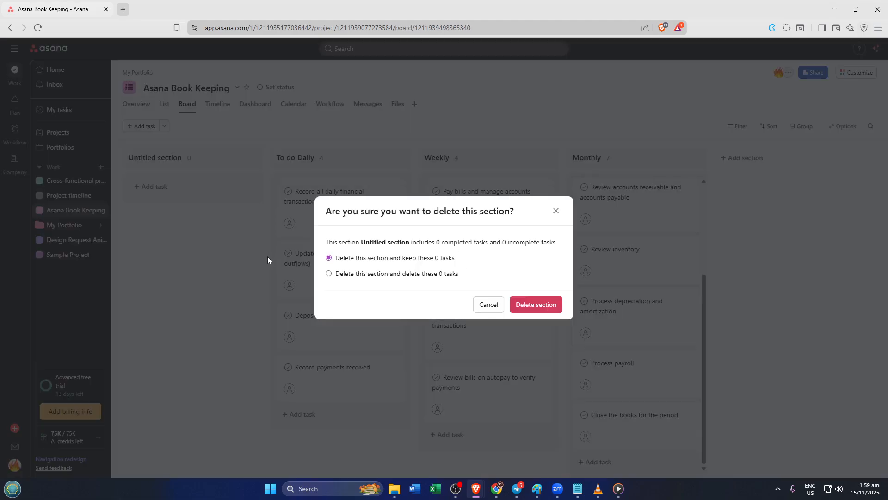
{"action": "left_click", "coordinate": [535, 304]}
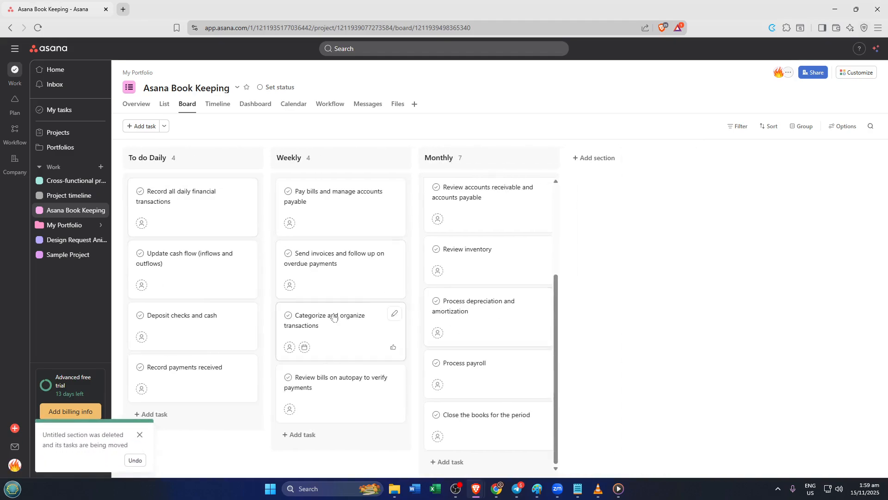
Assign the "Record all daily financial transactions" task in the To do Daily section to the suggested user account
{"action": "scroll", "coordinate": [547, 257], "scroll_direction": "up", "scroll_amount": 3}
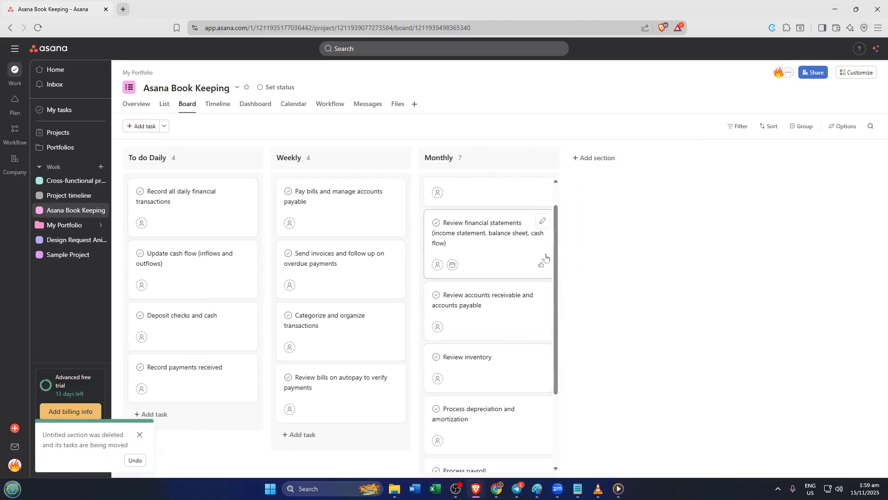
{"action": "left_click", "coordinate": [198, 214]}
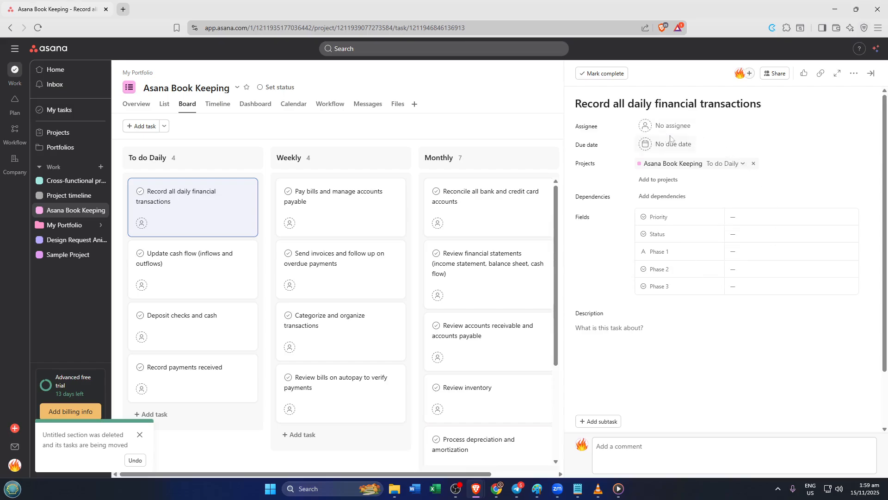
{"action": "left_click", "coordinate": [673, 126]}
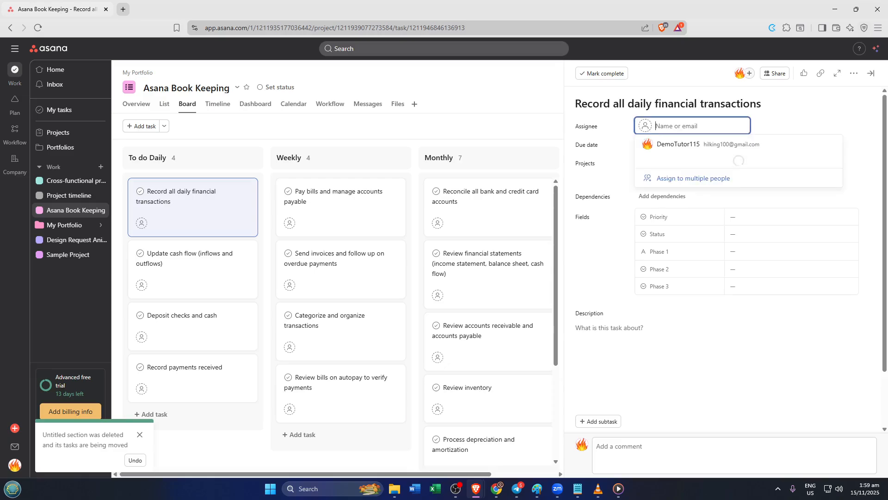
{"action": "left_click", "coordinate": [673, 144]}
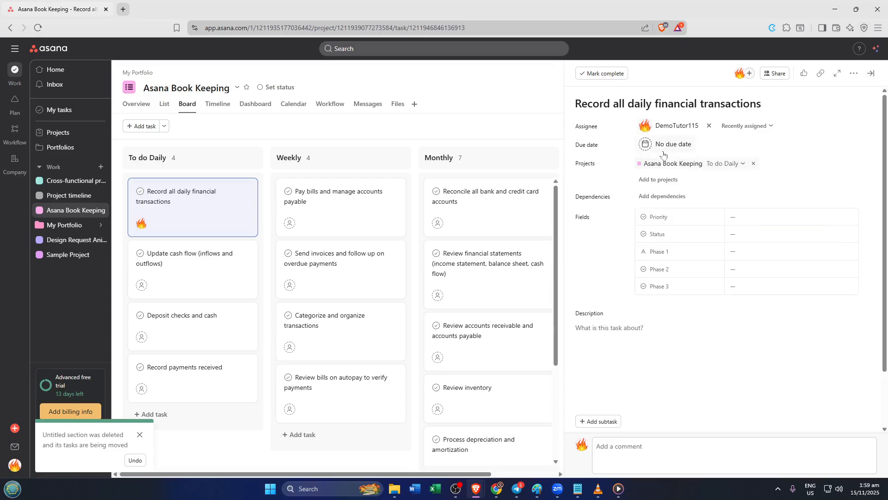